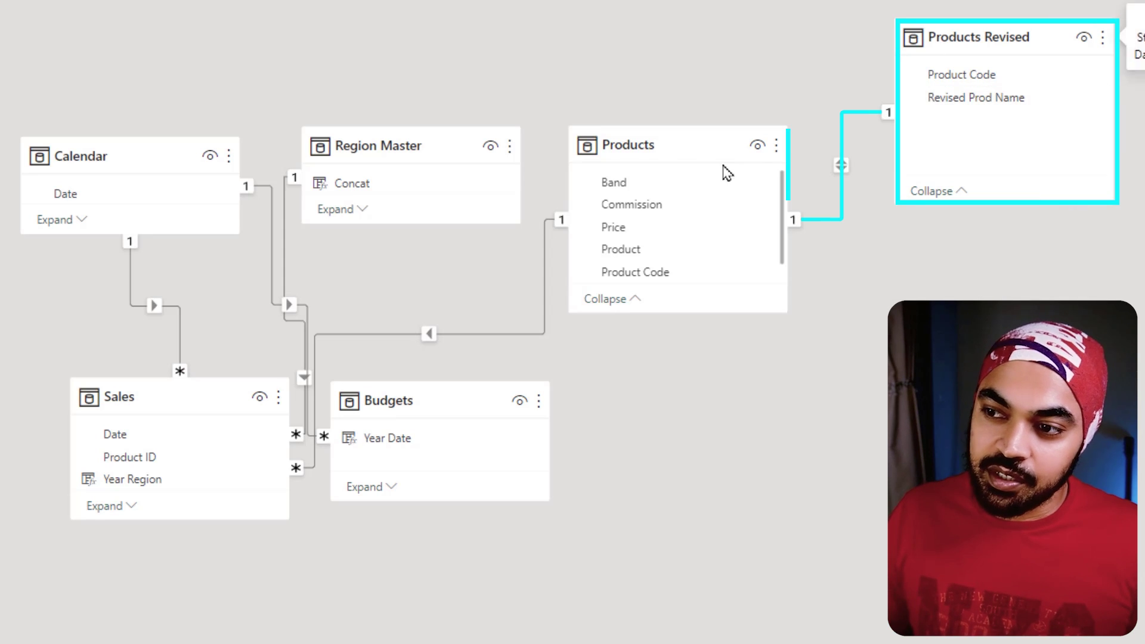
- Show the Sales rows with Date, Region, Units, Channel and Order Type columns in Data view
{"action": "mouse_move", "coordinate": [637, 142]}
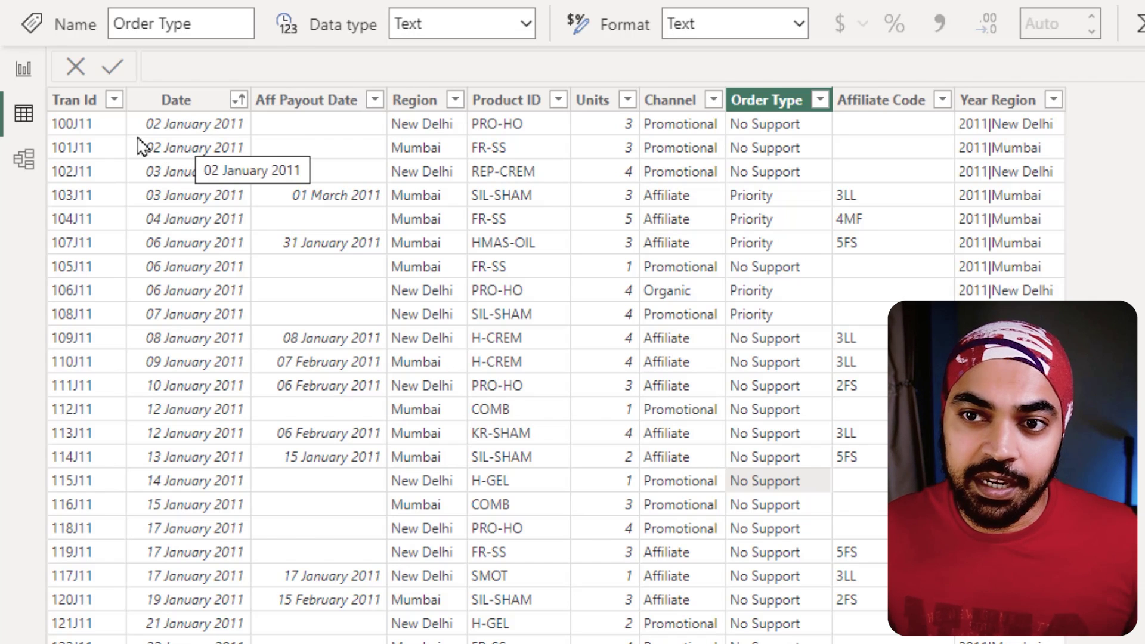
- Return to the Year-by-Channel matrix and display Daily Avg Units' formula AVERAGE(Sales[Units])
{"action": "left_click", "coordinate": [24, 69]}
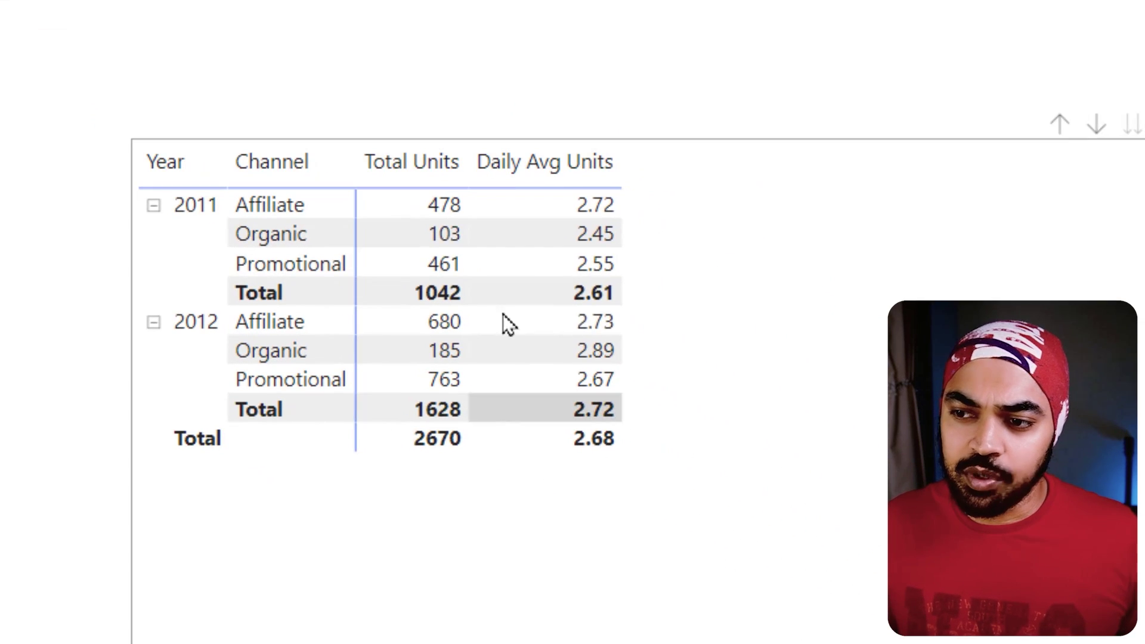
{"action": "left_click_drag", "start_coordinate": [130, 134], "coordinate": [240, 386]}
{"action": "left_click_drag", "start_coordinate": [280, 136], "coordinate": [301, 116]}
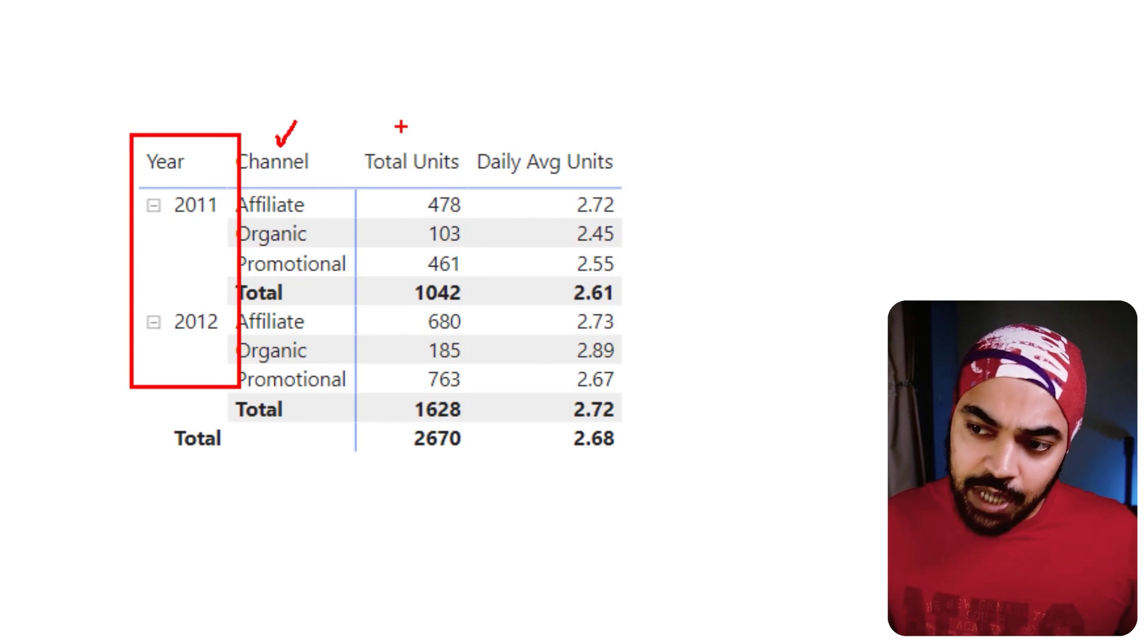
{"action": "key", "text": "Escape"}
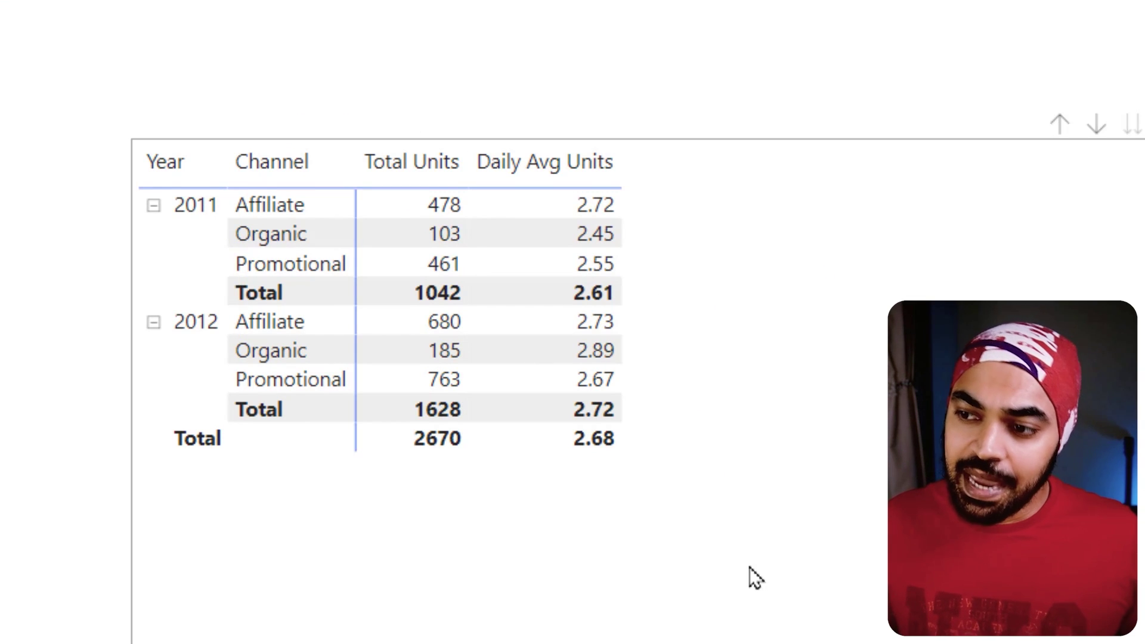
{"action": "key", "text": "ctrl+2"}
{"action": "left_click_drag", "start_coordinate": [397, 135], "coordinate": [414, 111]}
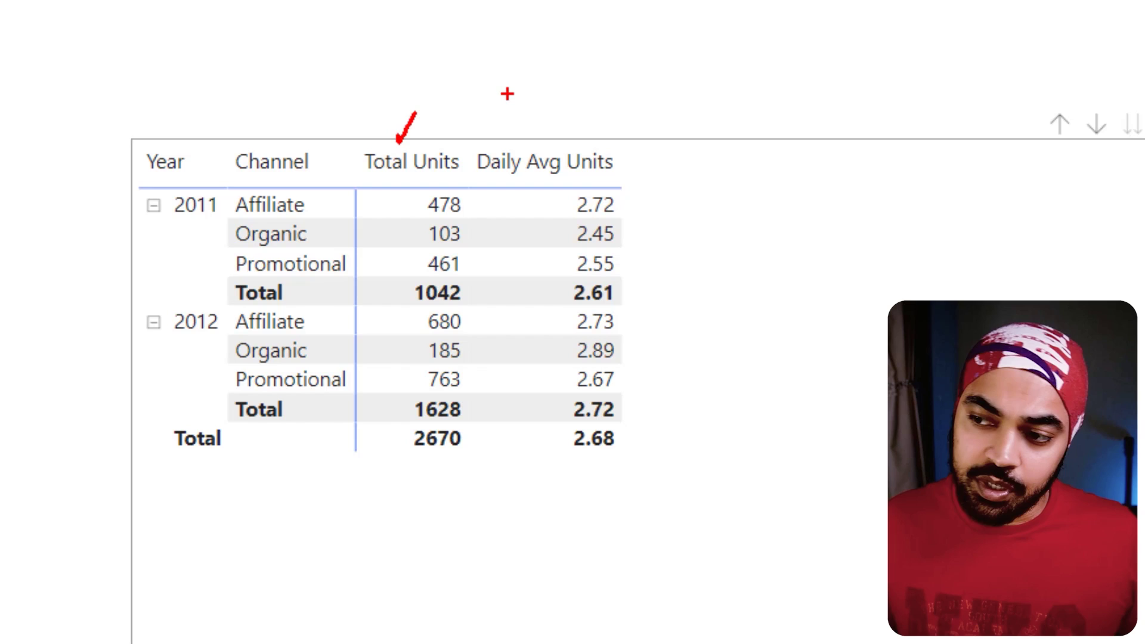
{"action": "key", "text": "Escape"}
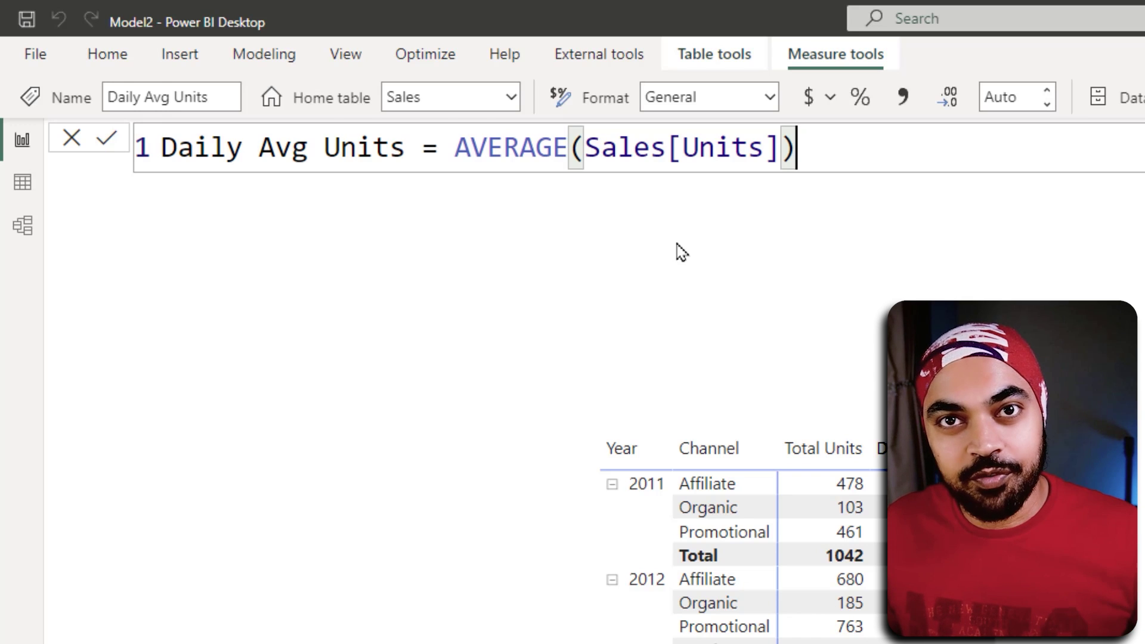
- Check the Sales rows, then show Daily Avg Units Correct as DIVIDE([Total Units], [Unique Days])
{"action": "left_click", "coordinate": [24, 193]}
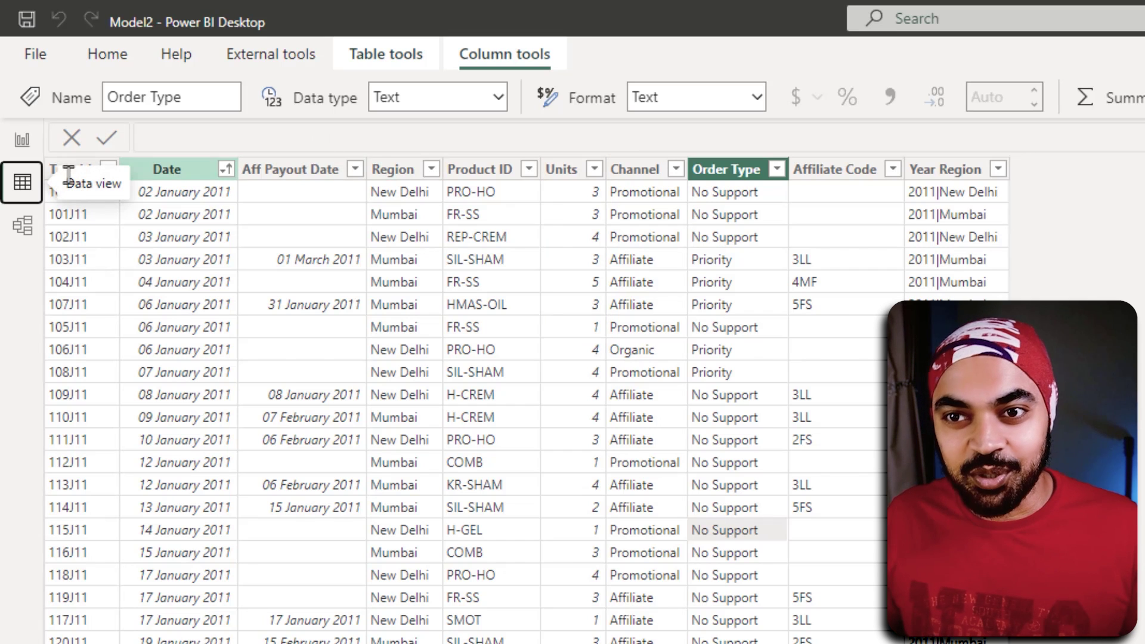
{"action": "left_click", "coordinate": [22, 140]}
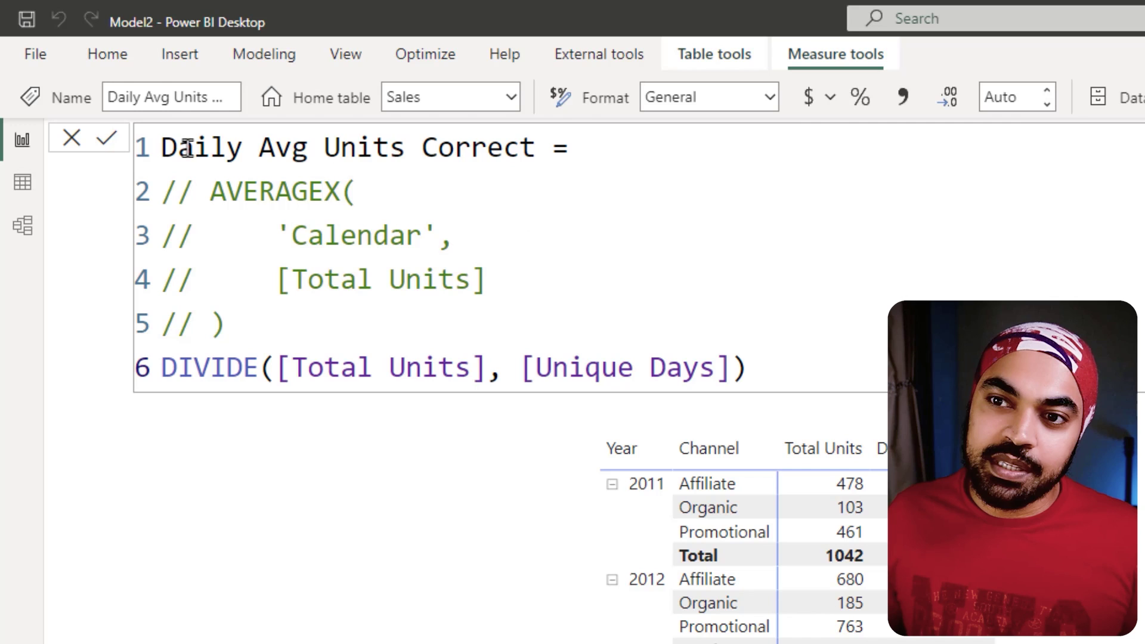
- Walk through the DAX: Total Units divided by Unique Days, plus the commented-out AVERAGEX over Calendar
{"action": "left_click_drag", "start_coordinate": [182, 148], "coordinate": [503, 148]}
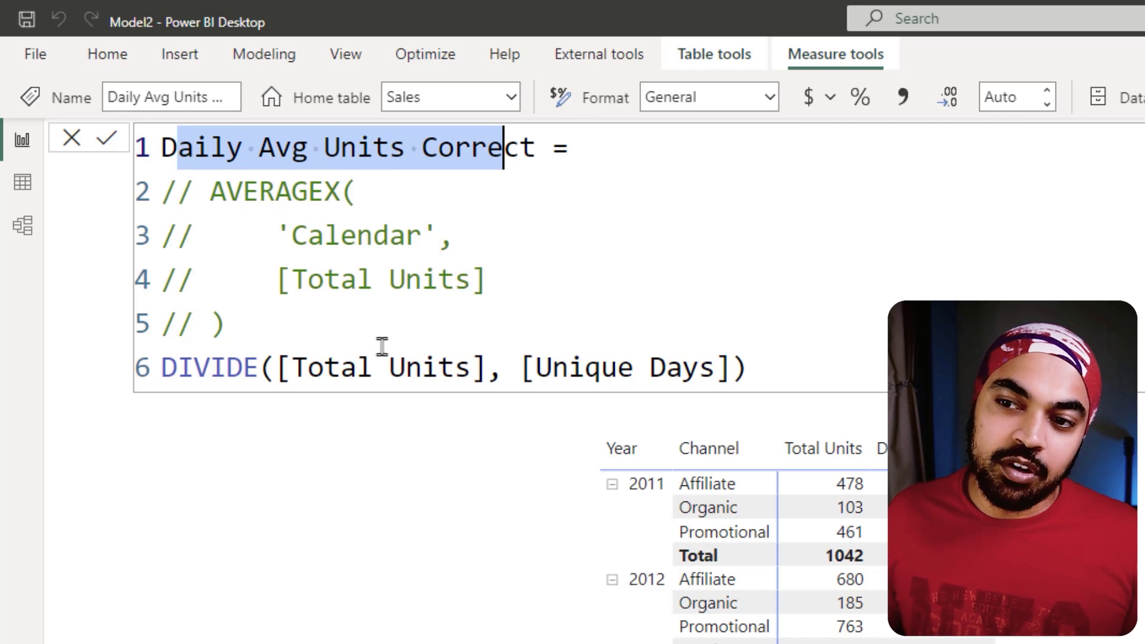
{"action": "left_click_drag", "start_coordinate": [287, 369], "coordinate": [442, 367]}
{"action": "left_click_drag", "start_coordinate": [532, 367], "coordinate": [654, 370]}
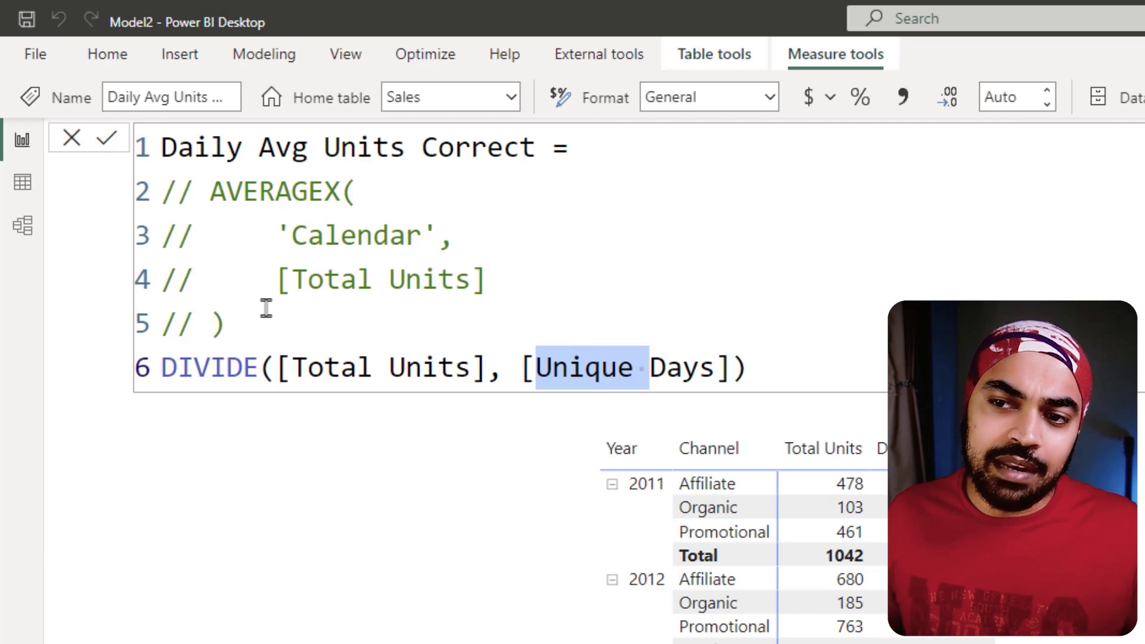
{"action": "left_click_drag", "start_coordinate": [266, 309], "coordinate": [266, 185]}
{"action": "left_click", "coordinate": [271, 192]}
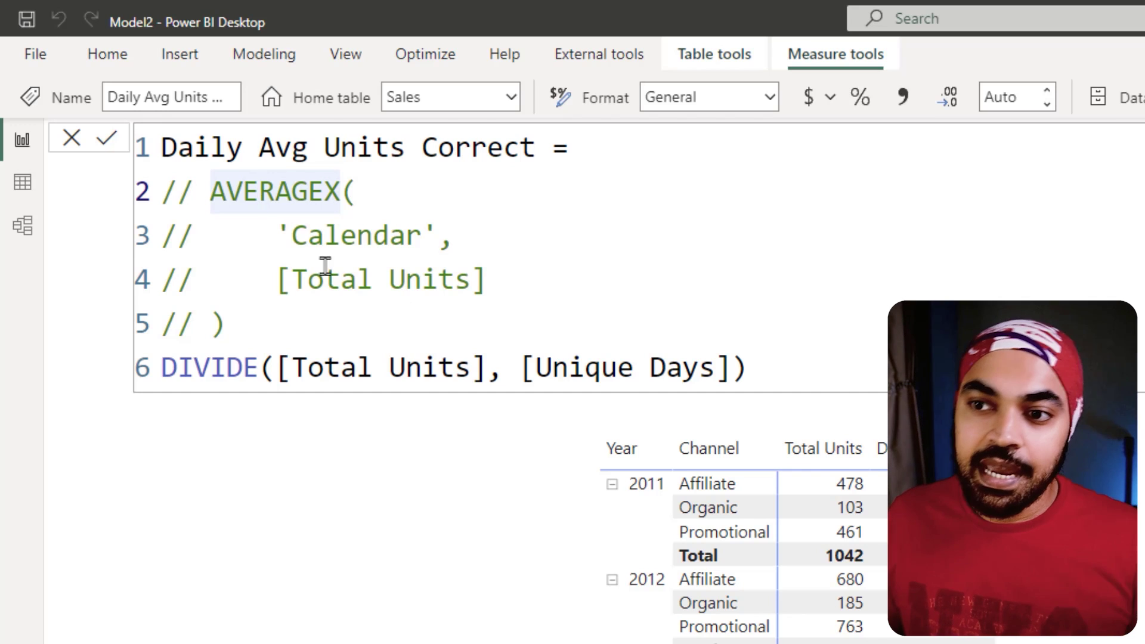
{"action": "left_click_drag", "start_coordinate": [290, 232], "coordinate": [415, 234]}
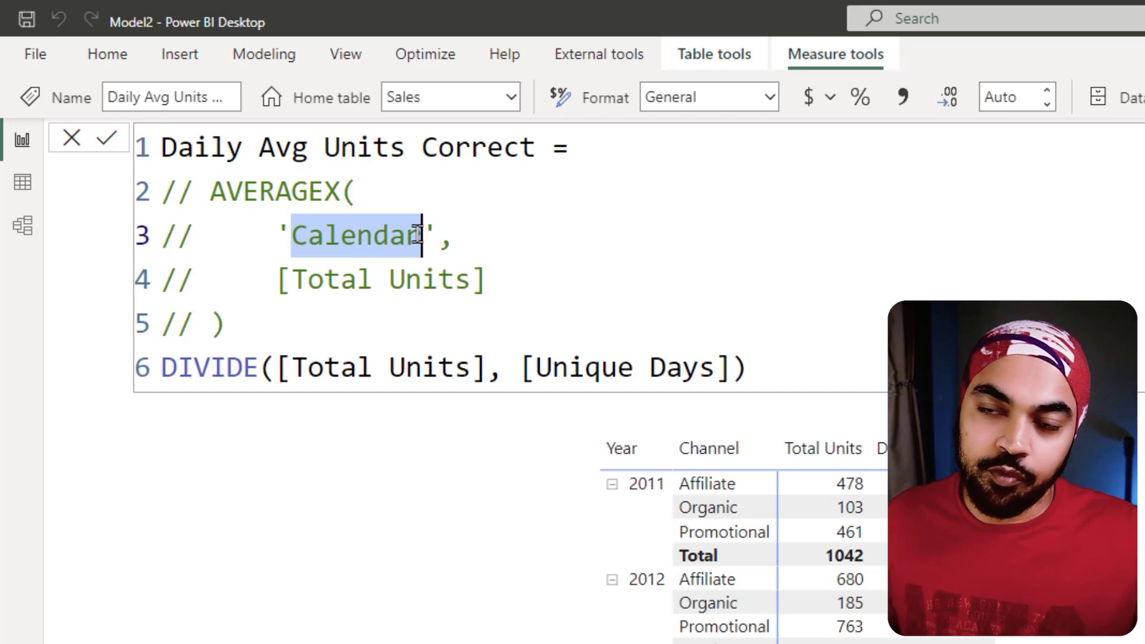
{"action": "left_click_drag", "start_coordinate": [325, 279], "coordinate": [407, 278]}
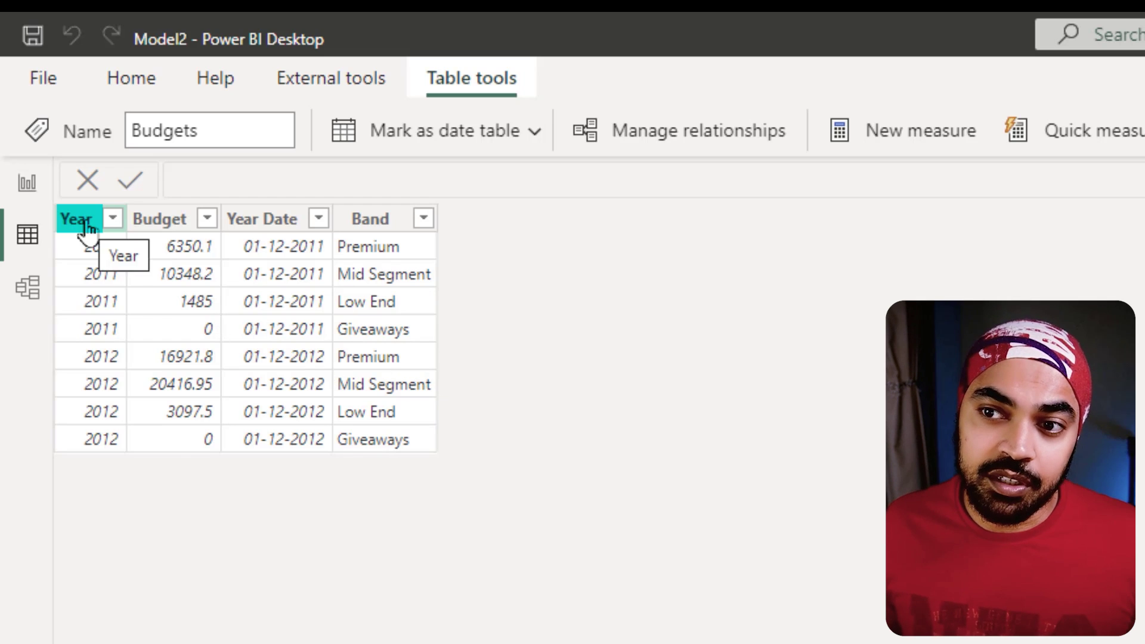
- Inspect the Budgets Band and Year Date columns, dated 01-12-2011 or 01-12-2012
{"action": "left_click", "coordinate": [412, 222]}
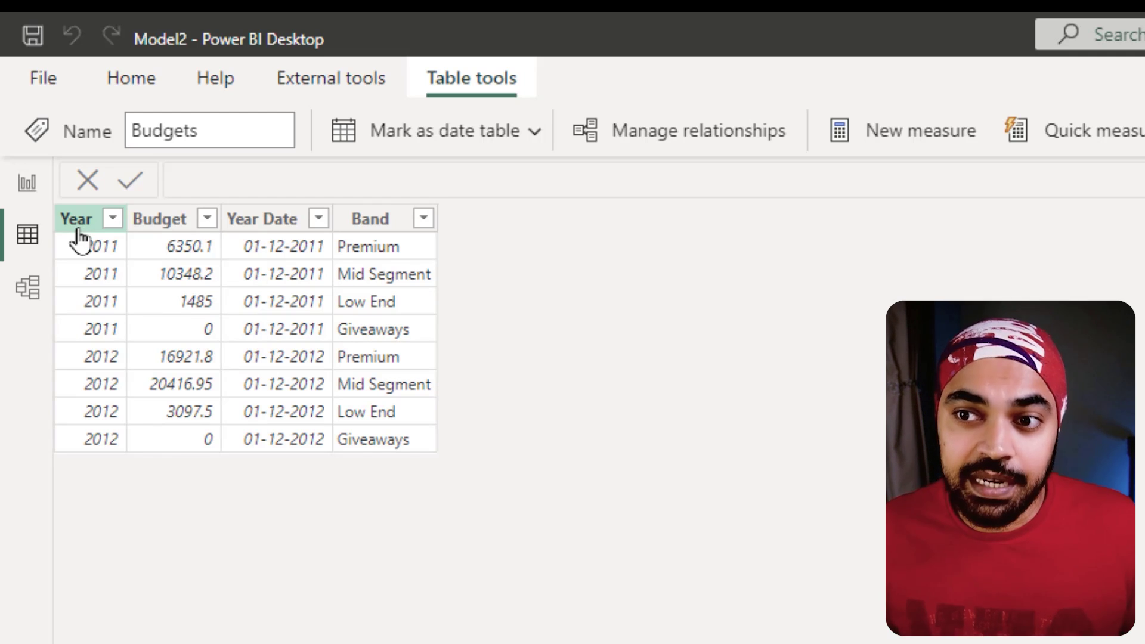
{"action": "left_click", "coordinate": [301, 268]}
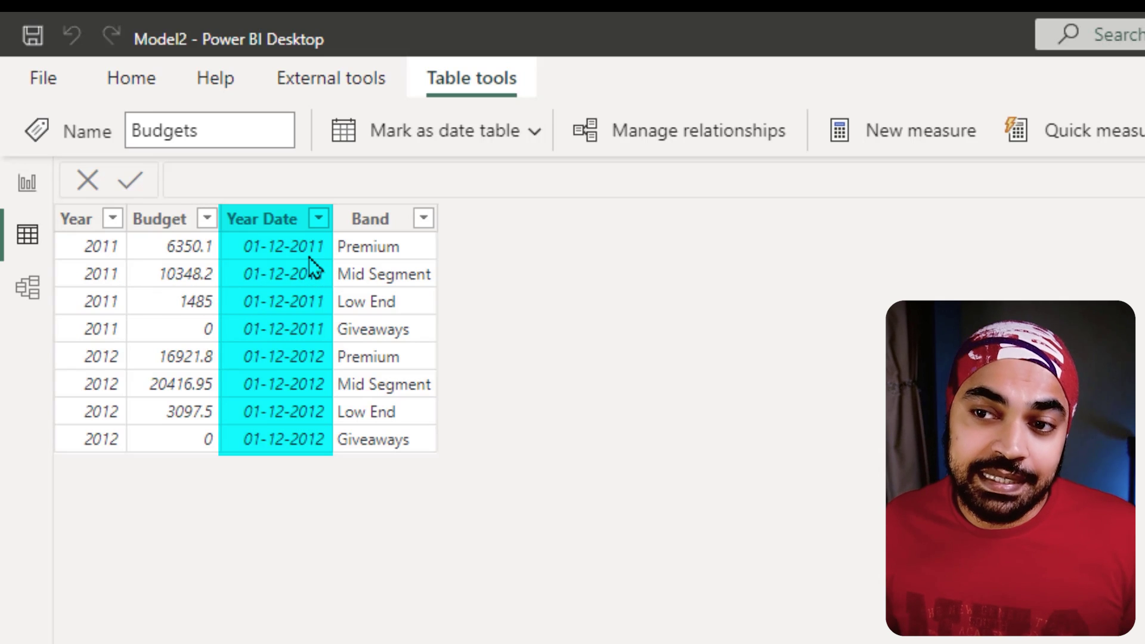
{"action": "left_click", "coordinate": [94, 285]}
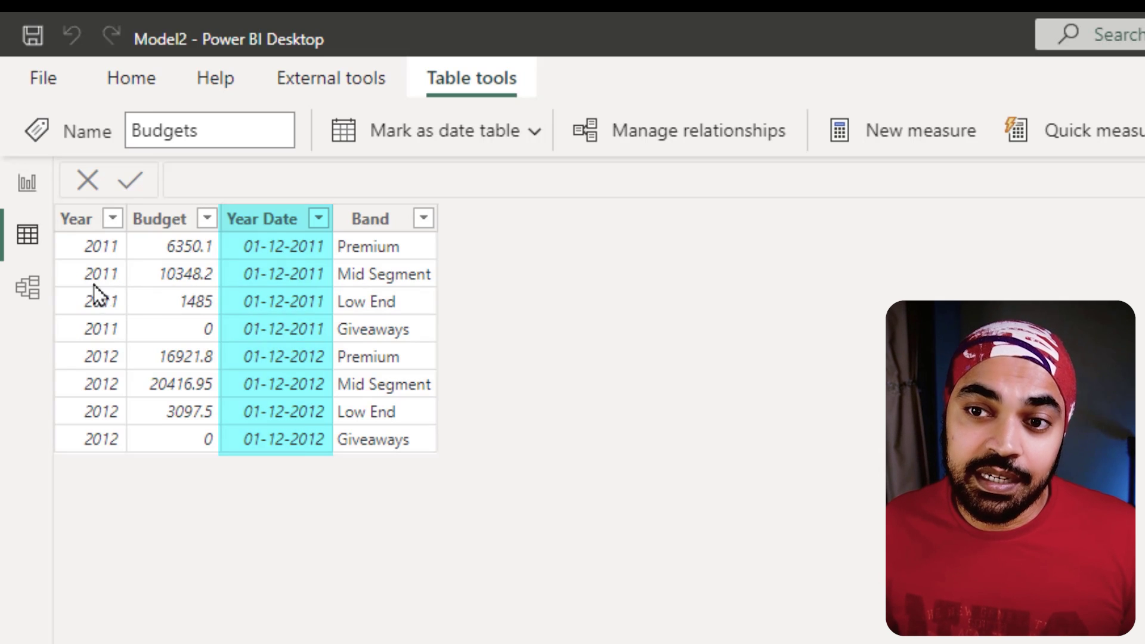
- Switch to Model view and place the Budgets card beside Sales, below Products
{"action": "left_click", "coordinate": [26, 290]}
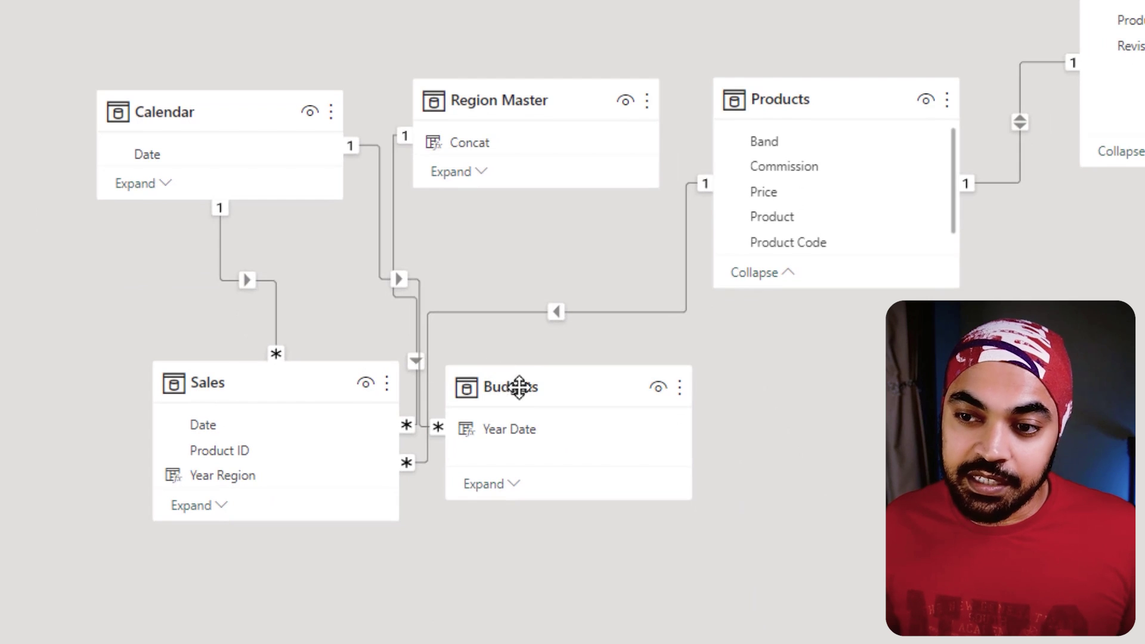
{"action": "left_click_drag", "start_coordinate": [519, 386], "coordinate": [650, 429]}
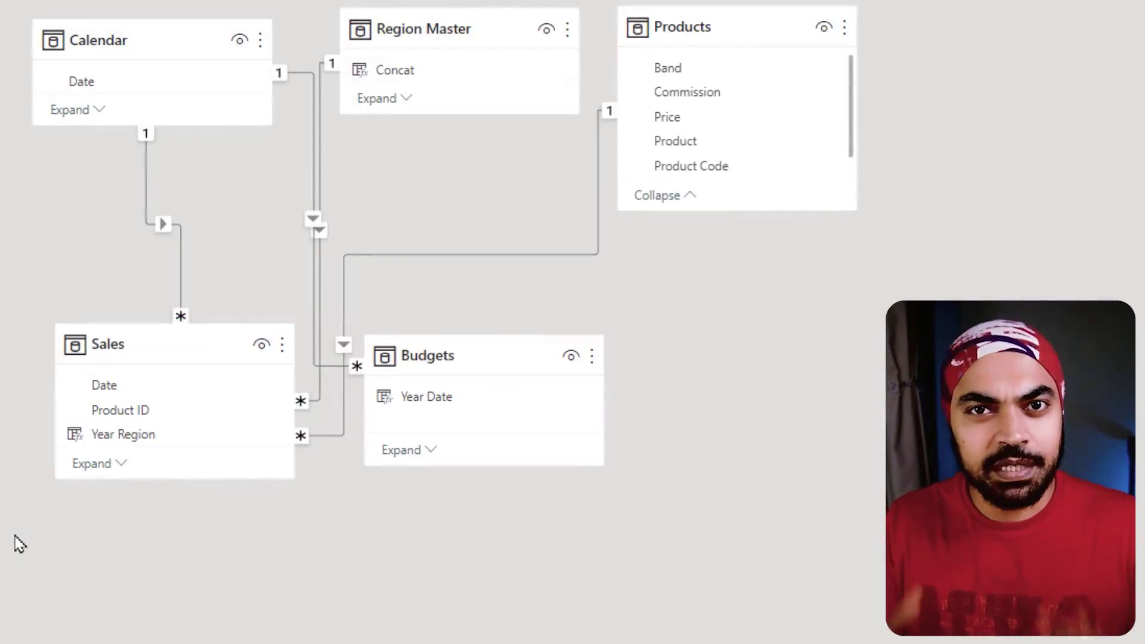
- Expand Budgets, try linking its Band to Products' Band, then cancel the many-to-many relationship
{"action": "left_click", "coordinate": [501, 346]}
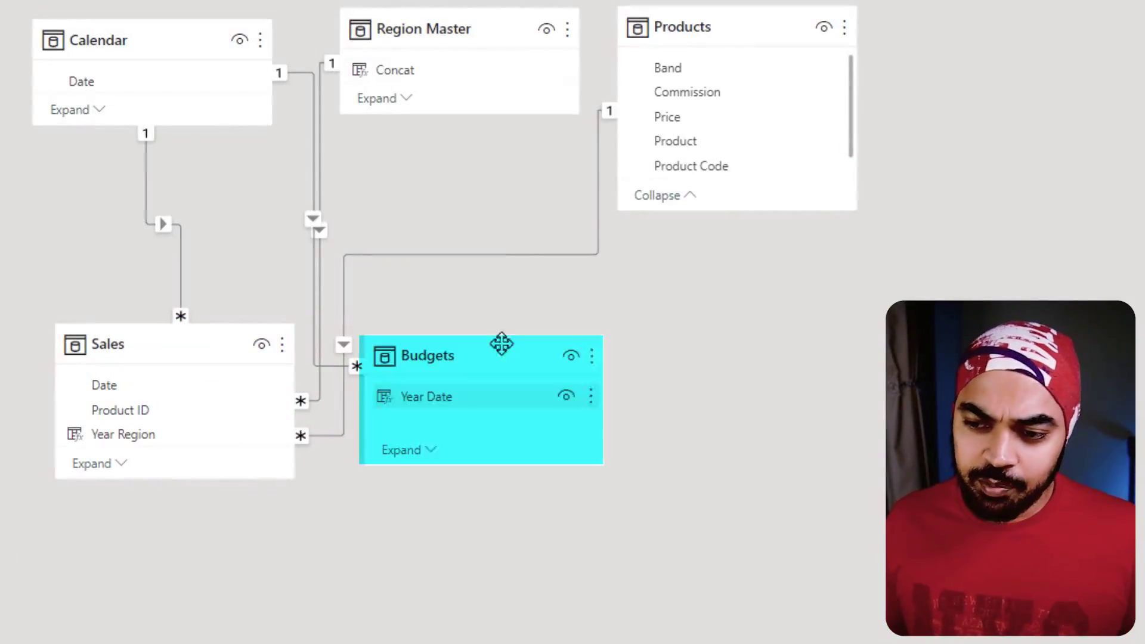
{"action": "left_click", "coordinate": [430, 453]}
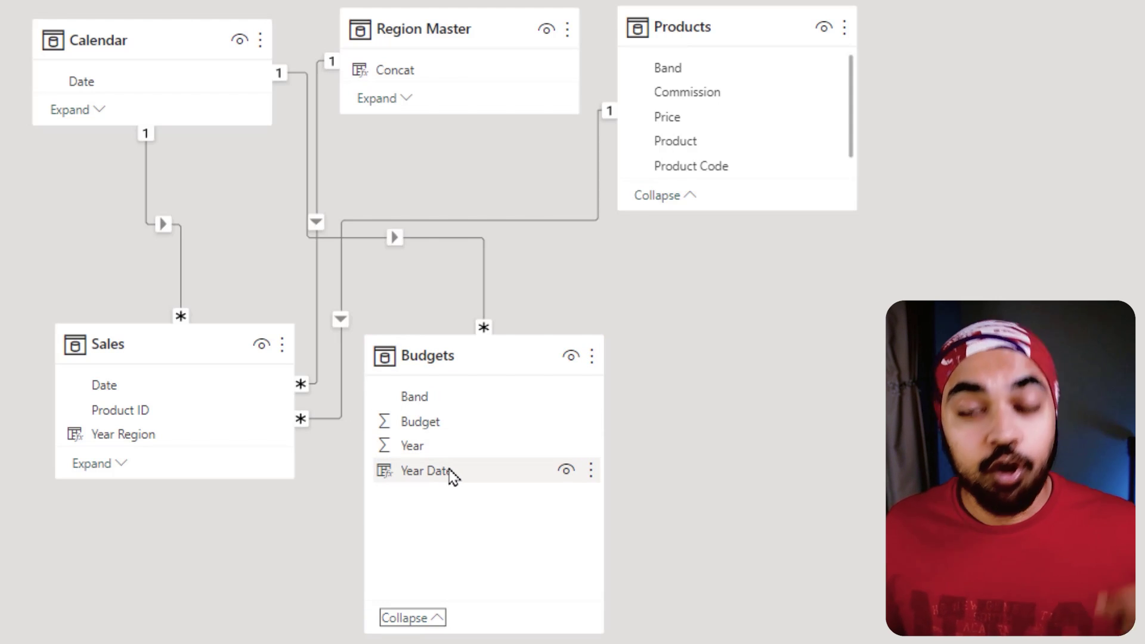
{"action": "left_click", "coordinate": [437, 404]}
{"action": "left_click_drag", "start_coordinate": [424, 413], "coordinate": [693, 71]}
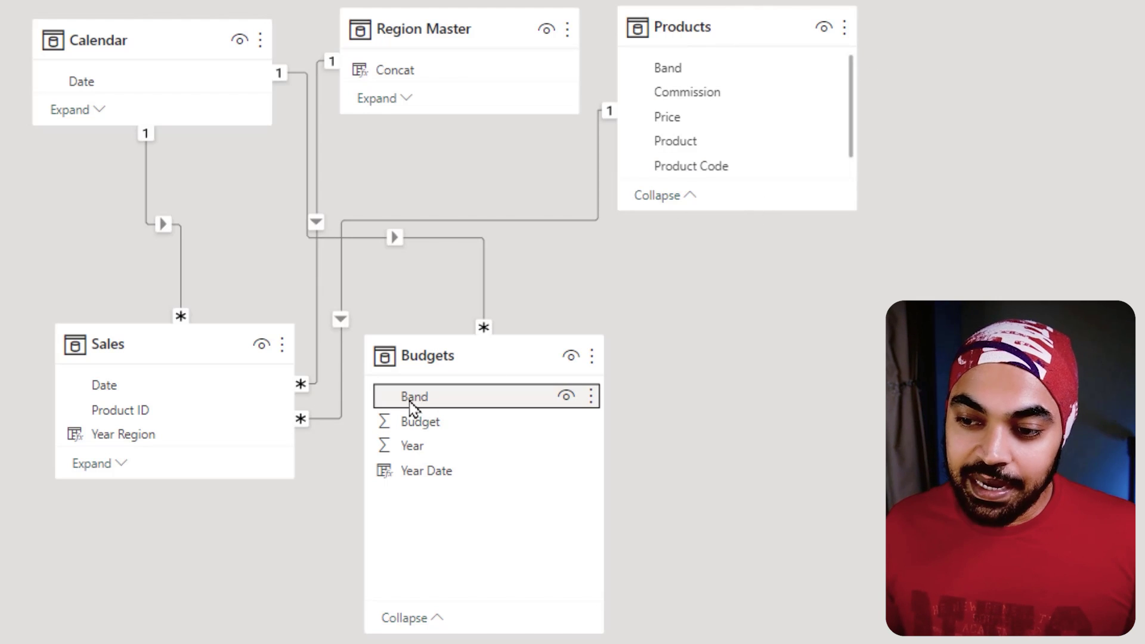
{"action": "left_click_drag", "start_coordinate": [420, 403], "coordinate": [719, 70]}
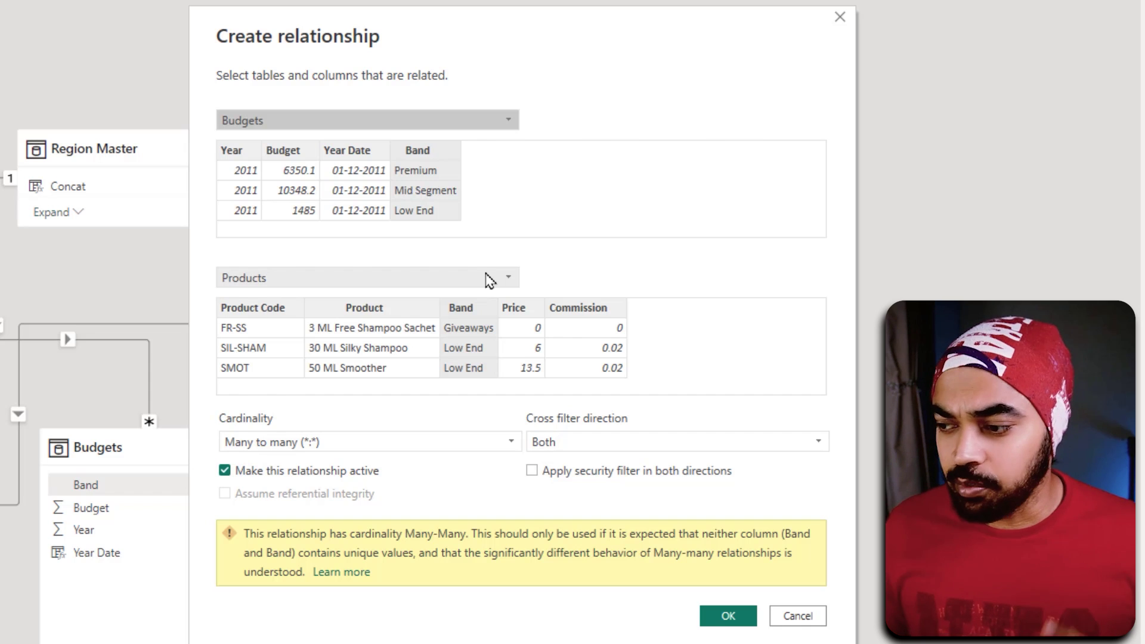
{"action": "left_click", "coordinate": [840, 18]}
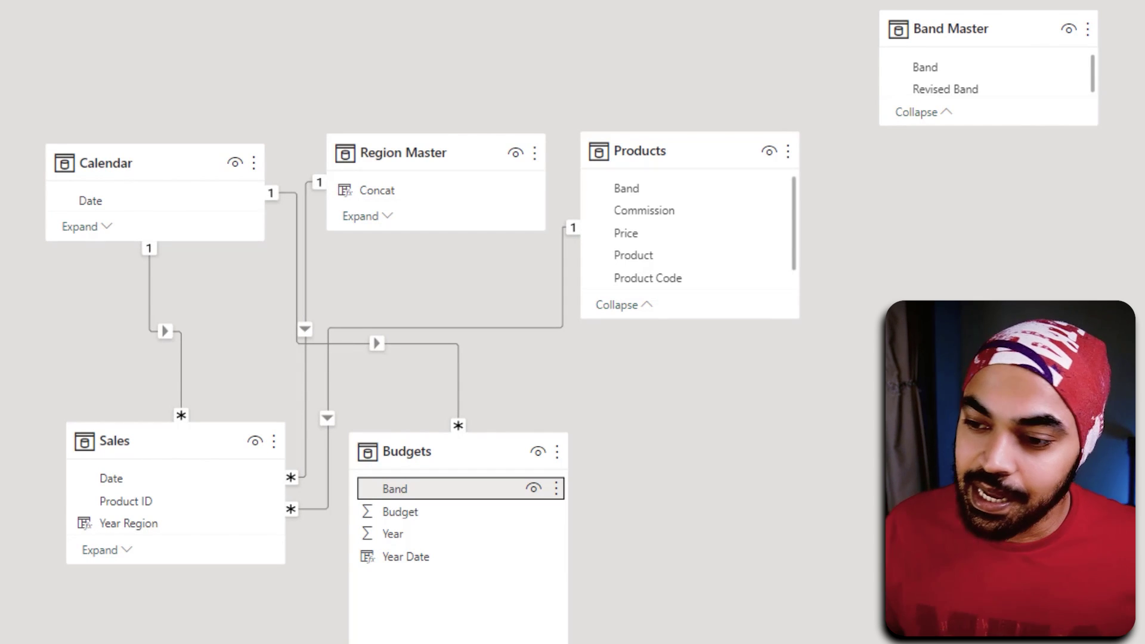
- Reposition Budgets, then link Budgets Band and Products Band one-to-many from Band Master's Band
{"action": "left_click_drag", "start_coordinate": [455, 453], "coordinate": [647, 439]}
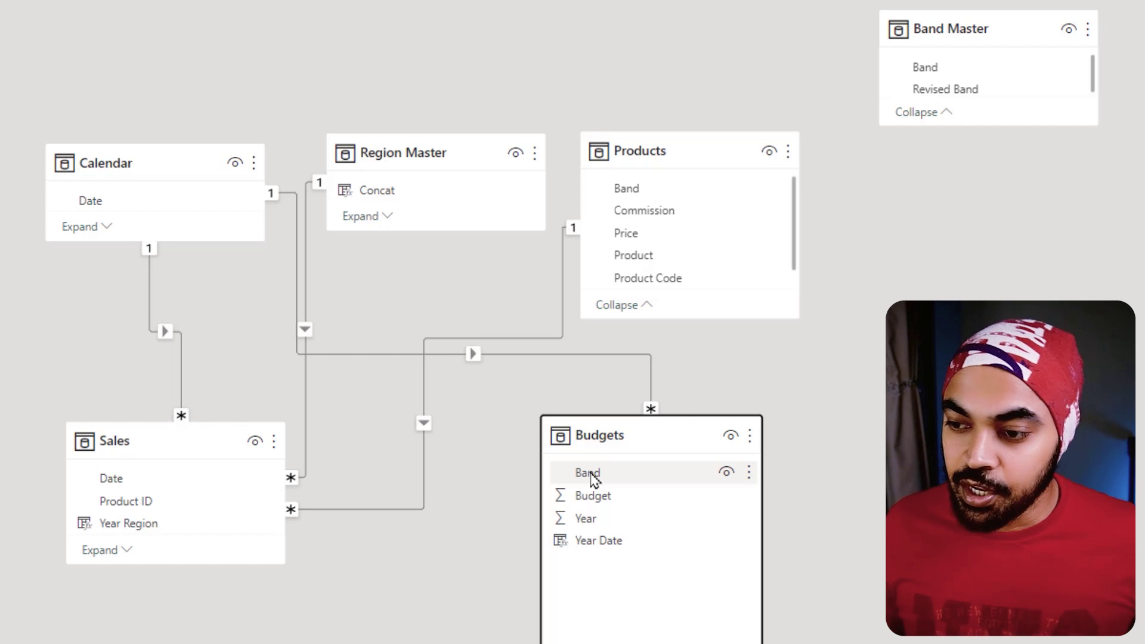
{"action": "left_click", "coordinate": [589, 478]}
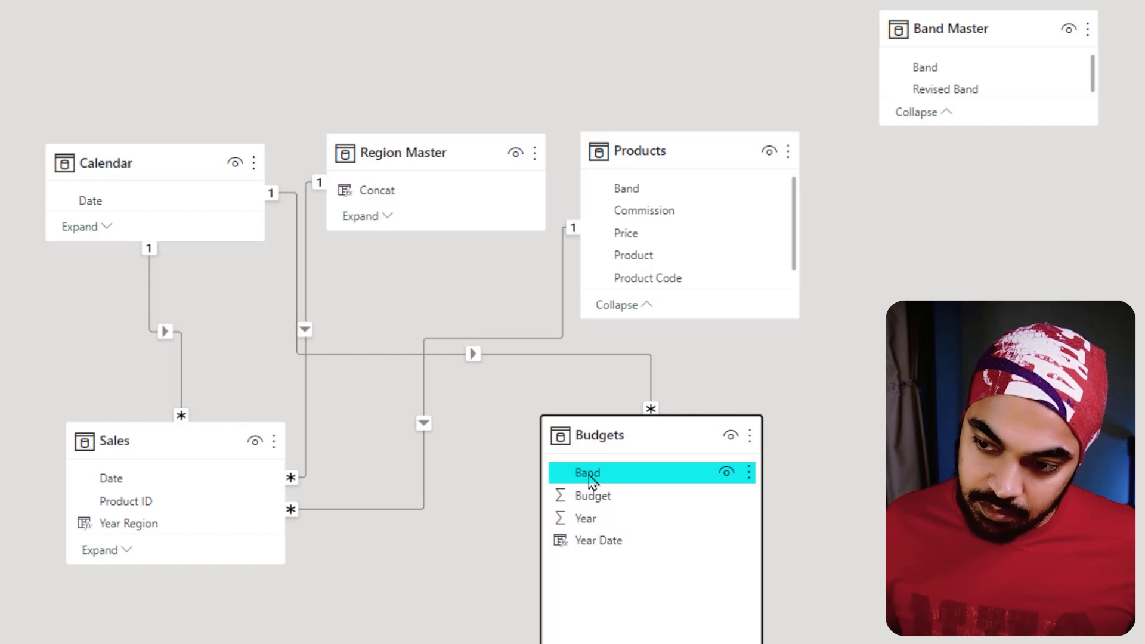
{"action": "left_click_drag", "start_coordinate": [590, 479], "coordinate": [967, 76]}
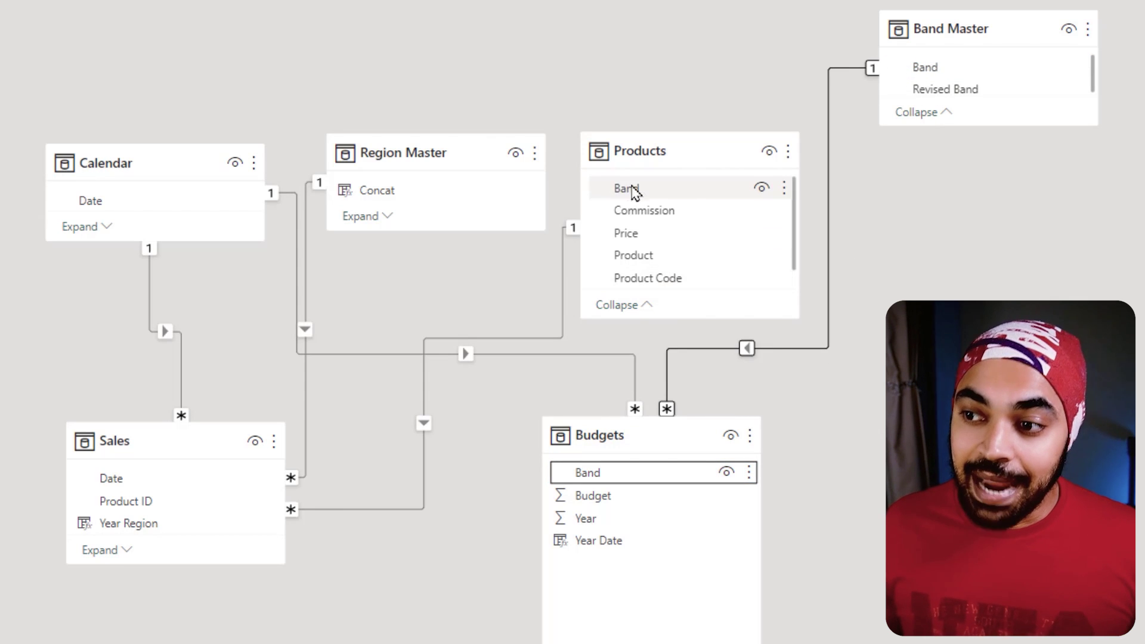
{"action": "left_click_drag", "start_coordinate": [629, 190], "coordinate": [941, 66]}
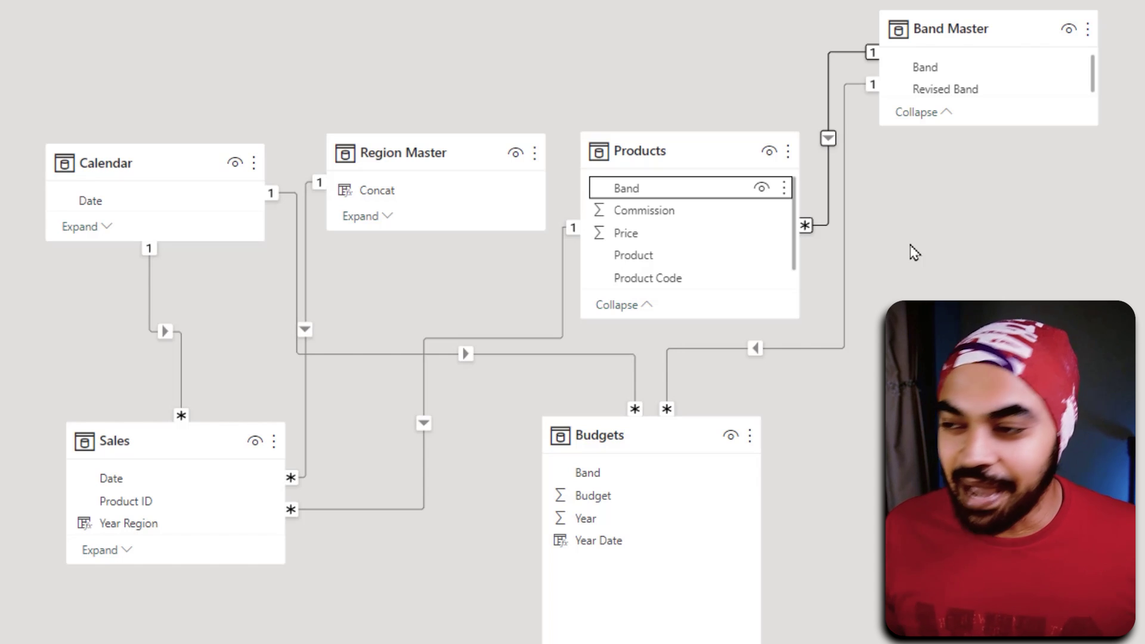
{"action": "left_click", "coordinate": [935, 71]}
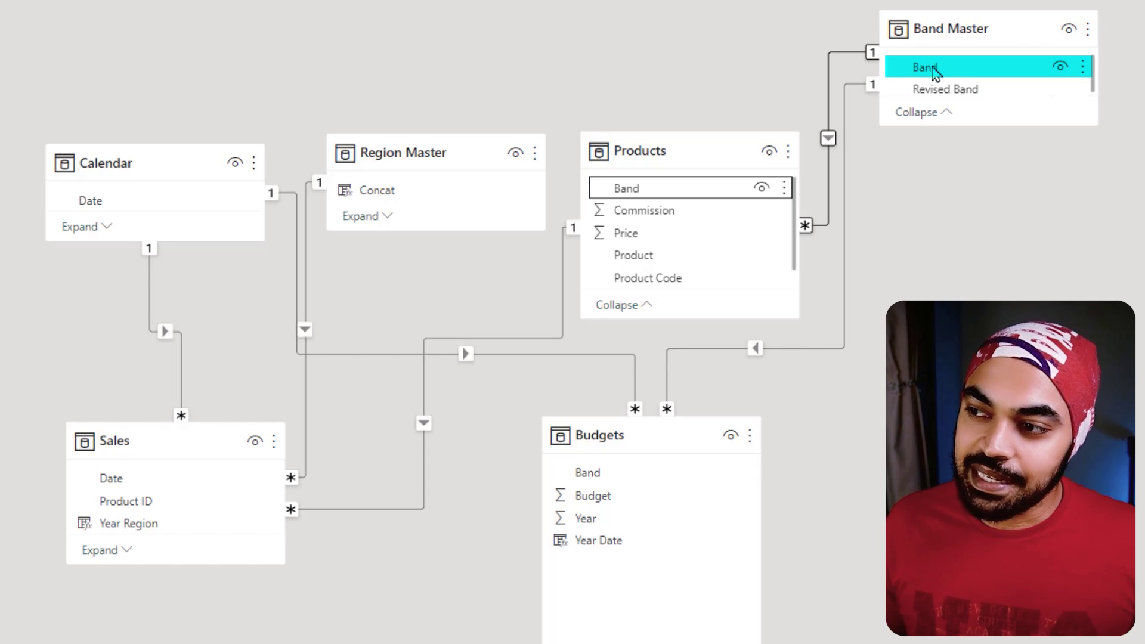